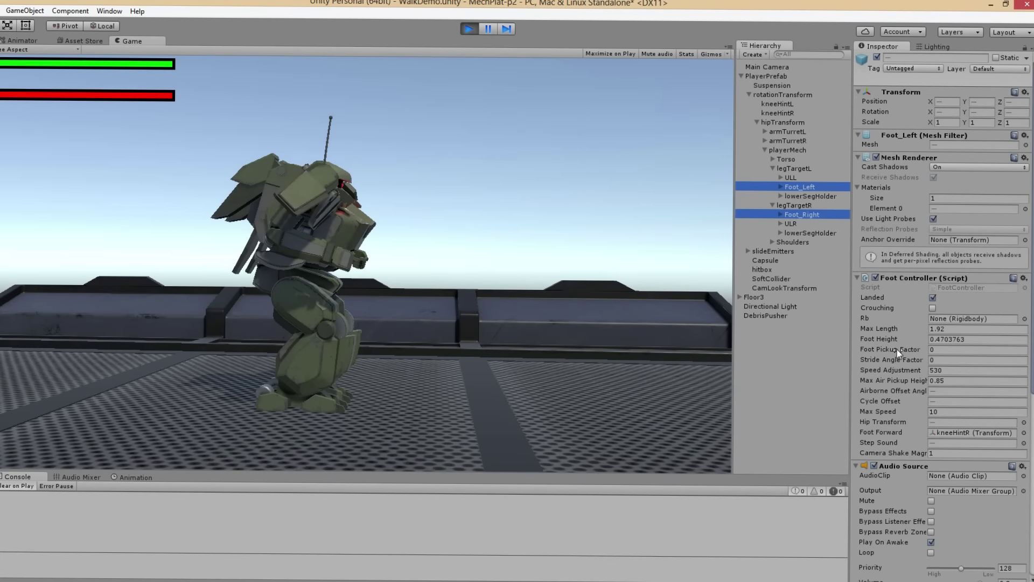
Step: On both feet, scrub Foot Pickup Factor up to 1.05 and Stride Angle Factor to 5.04
left_click_drag(897, 349, 901, 348)
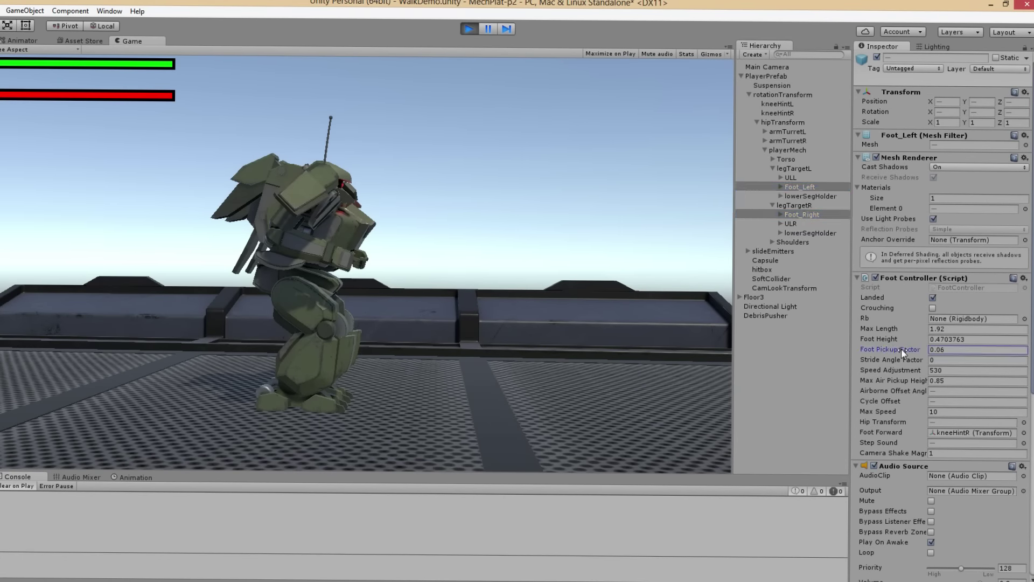
left_click_drag(906, 349, 926, 348)
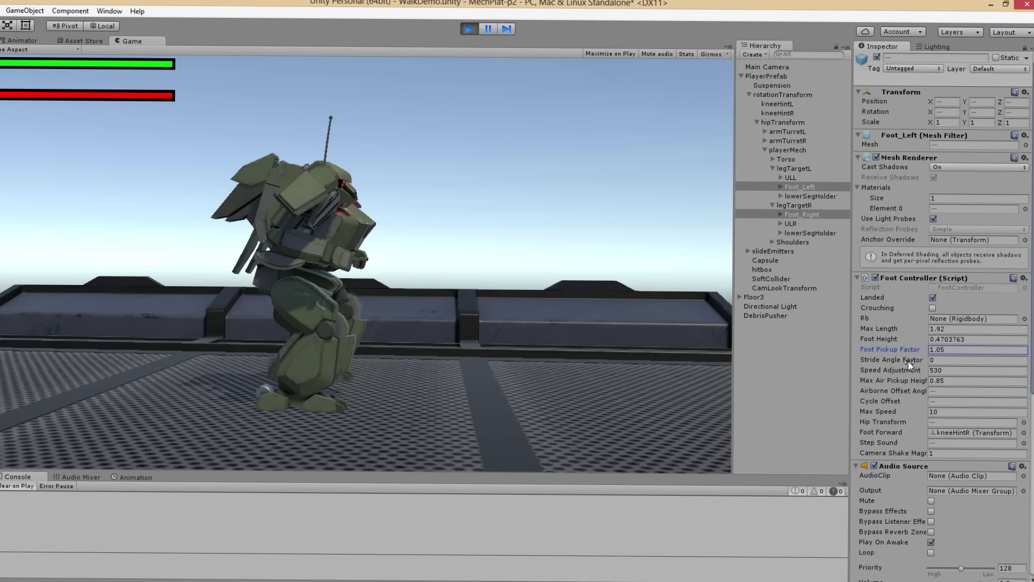
left_click_drag(909, 360, 913, 358)
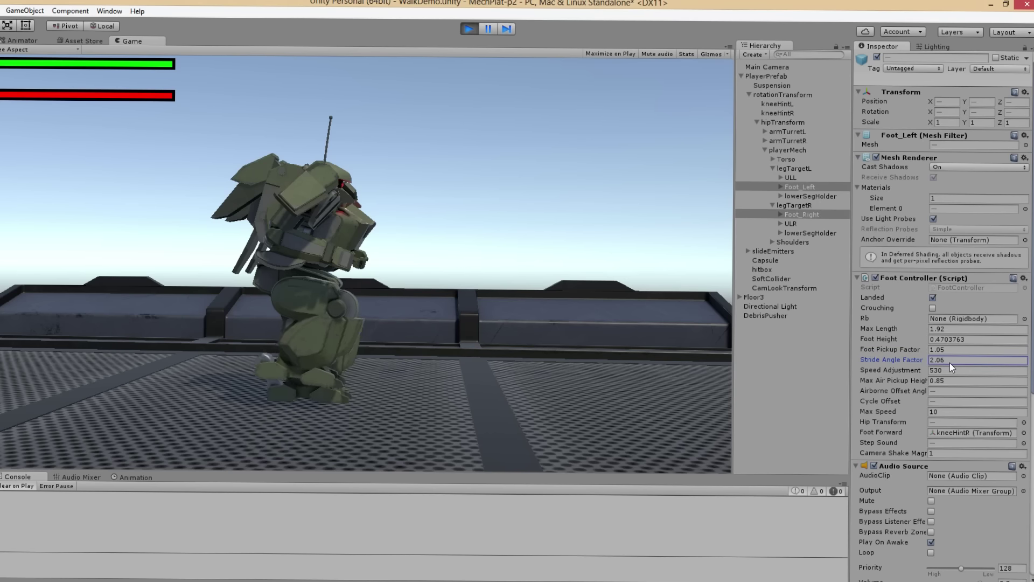
left_click_drag(961, 365, 996, 370)
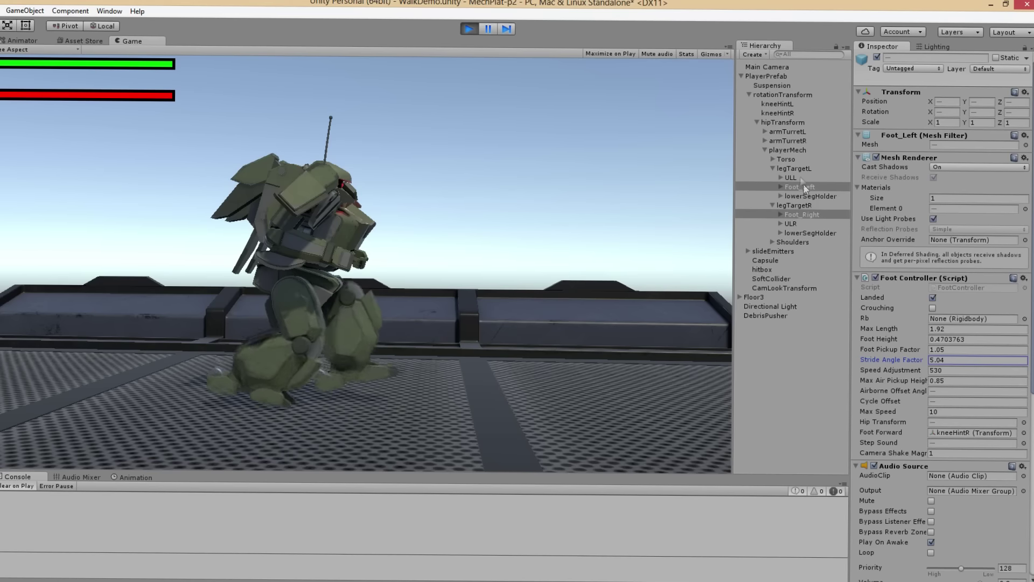
Step: On PlayerPrefab's Mech Animator, lower Bob Factor to -0.24
left_click(780, 76)
scroll(986, 437, "down", 3)
scroll(979, 436, "down", 3)
scroll(978, 436, "down", 3)
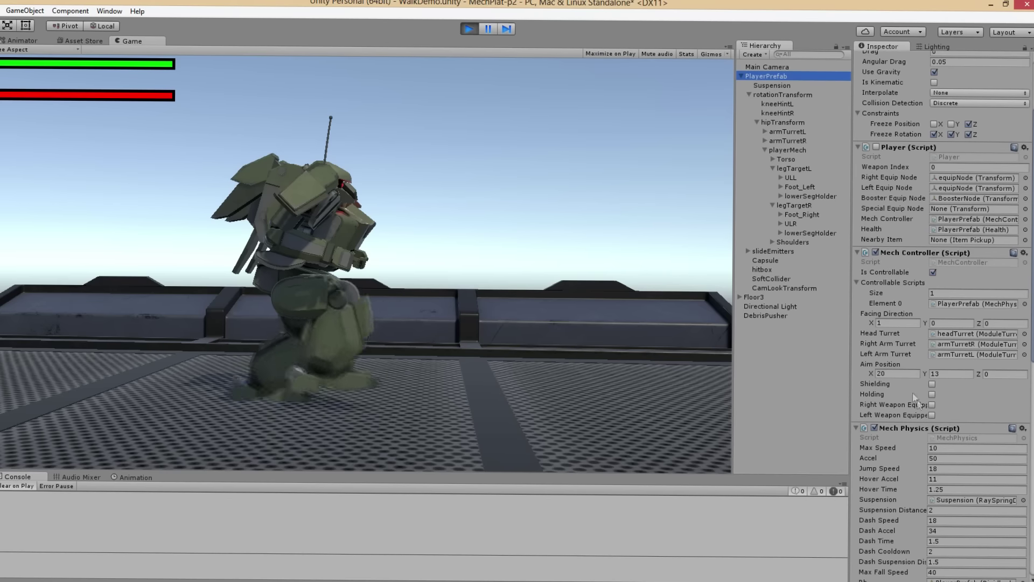
scroll(926, 413, "down", 5)
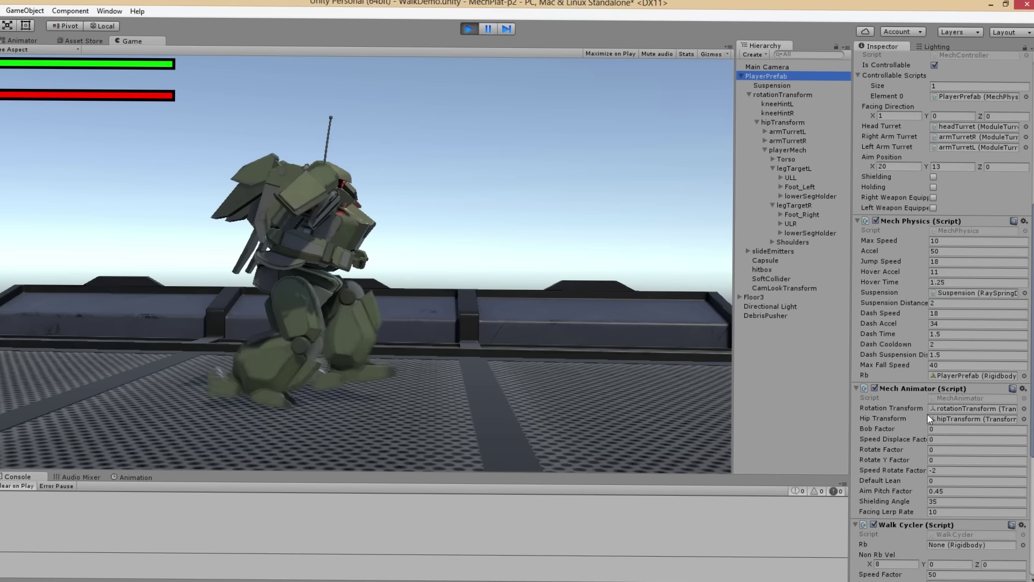
left_click(884, 429)
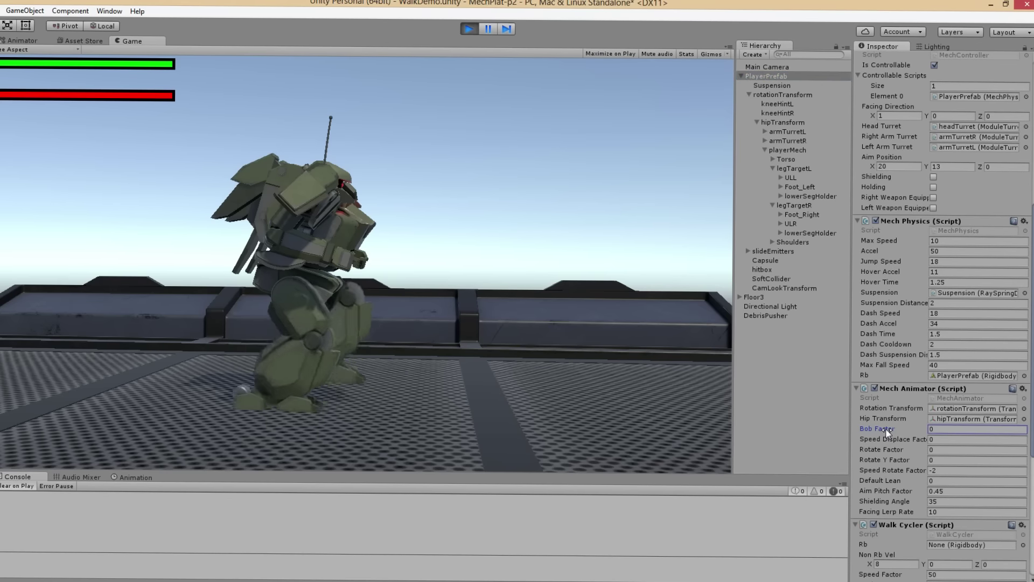
left_click_drag(882, 429, 880, 428)
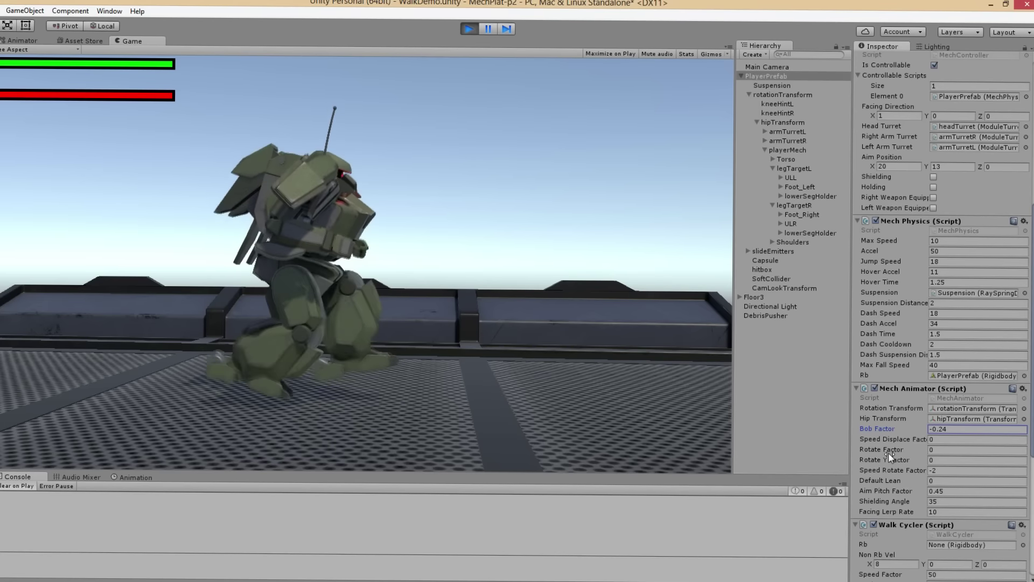
Step: Set Rotate Factor to 29.4 and Rotate Y Factor to -33.68
left_click_drag(890, 451, 909, 453)
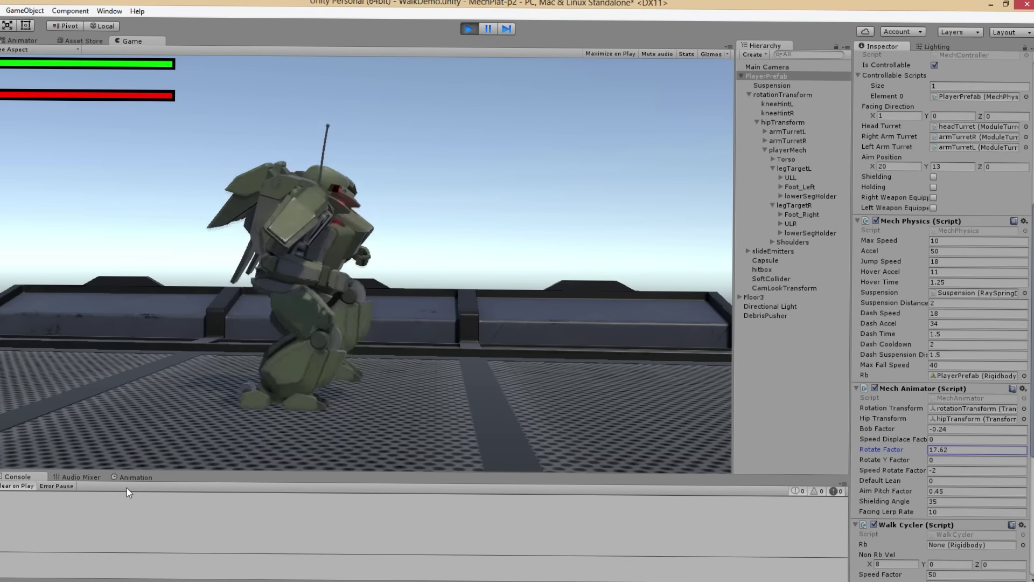
left_click_drag(351, 487, 356, 489)
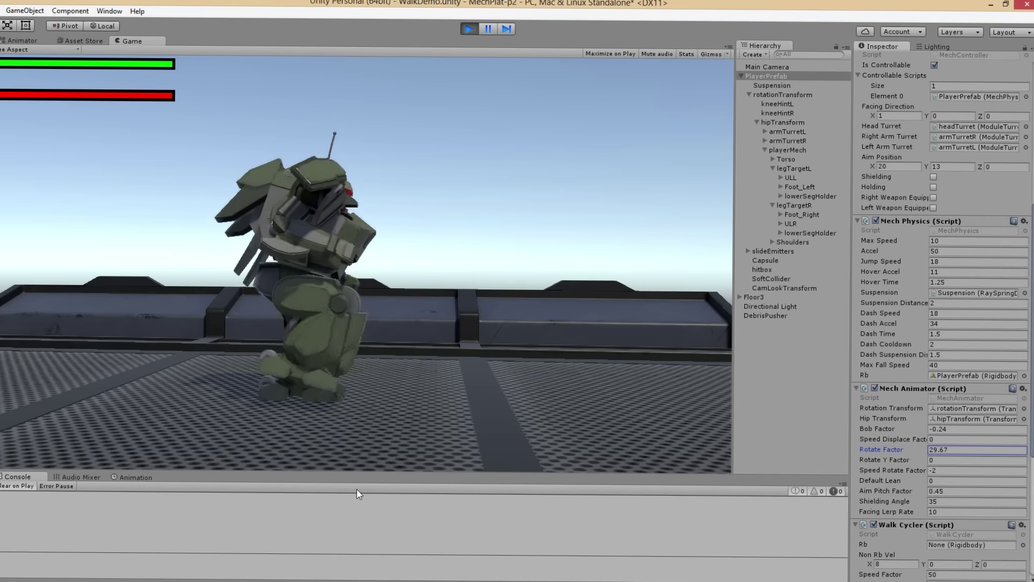
left_click_drag(356, 489, 350, 493)
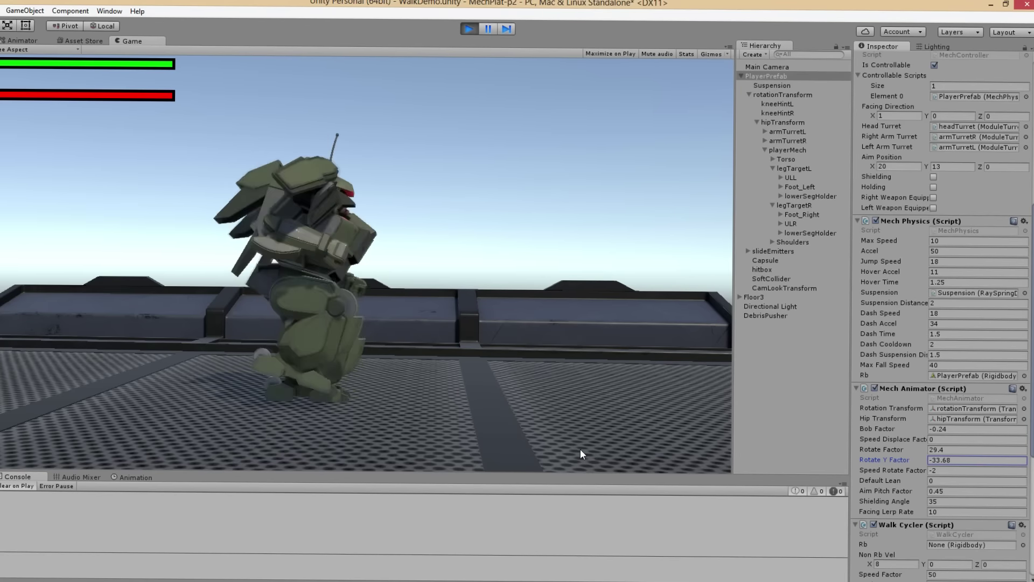
Step: Push Rotate Factor to 95.3, Rotate Y Factor to -119.5 and Bob Factor to -1.3
type("-32")
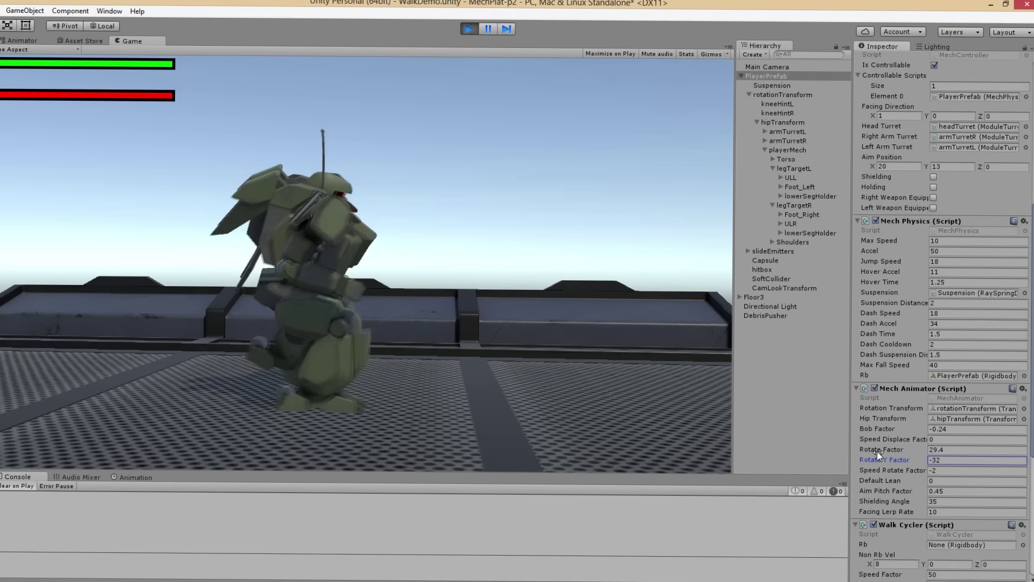
left_click_drag(877, 450, 895, 452)
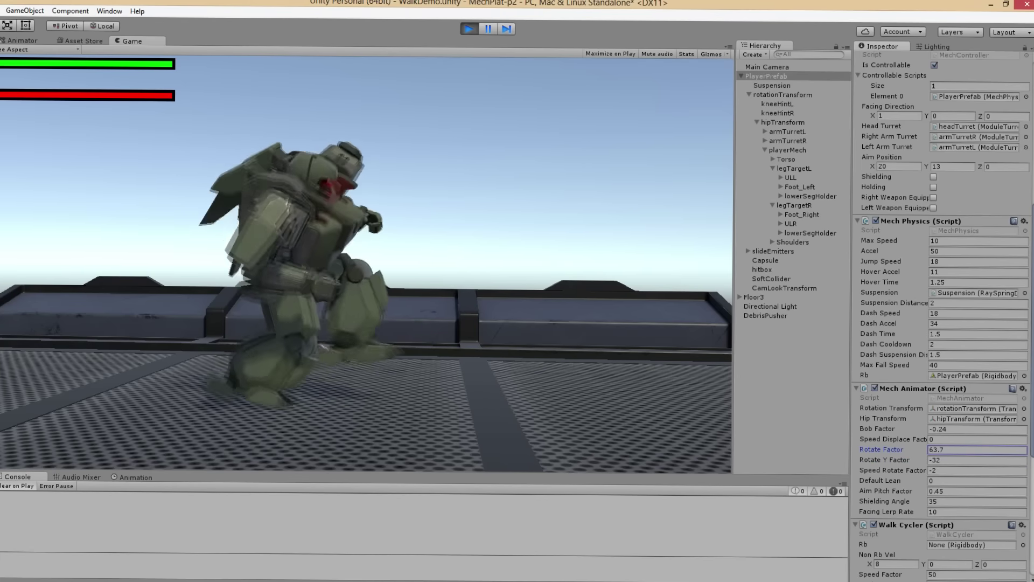
type("51.3")
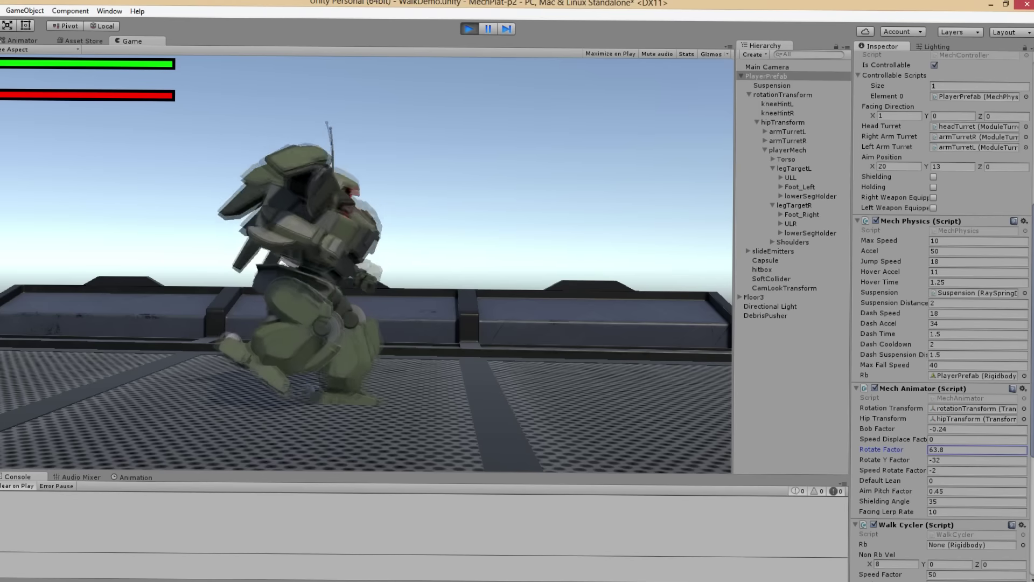
mouse_move(884, 450)
left_mouse_down()
mouse_move(865, 444)
mouse_move(1031, 466)
mouse_move(801, 400)
left_mouse_up()
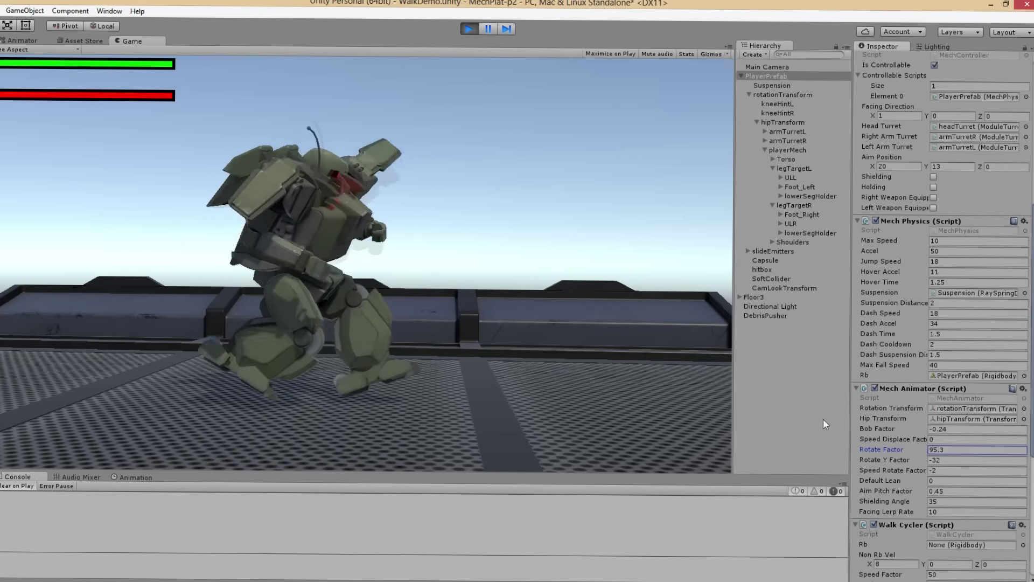
left_click_drag(883, 459, 584, 412)
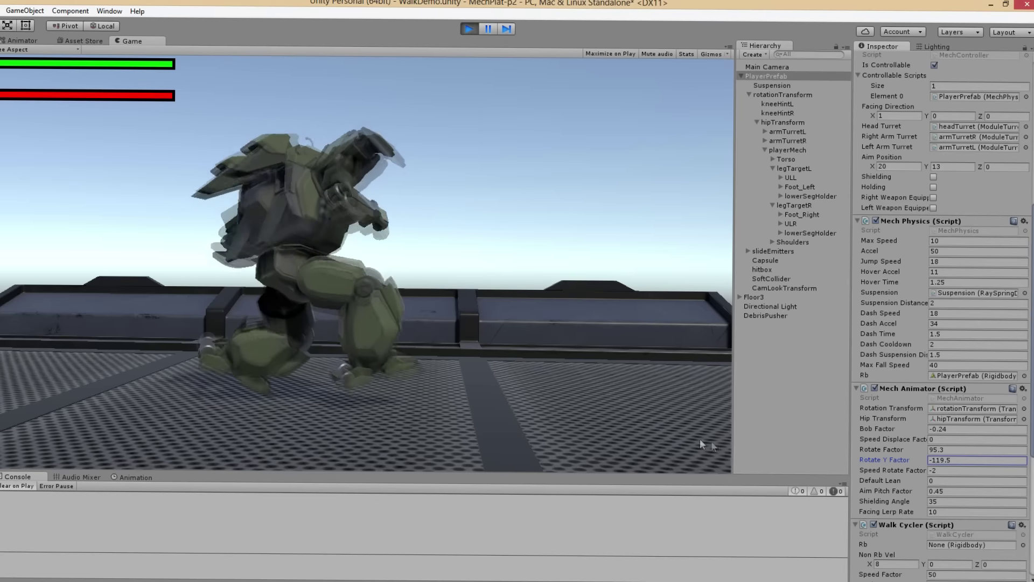
left_click(884, 429)
left_click_drag(883, 429, 872, 426)
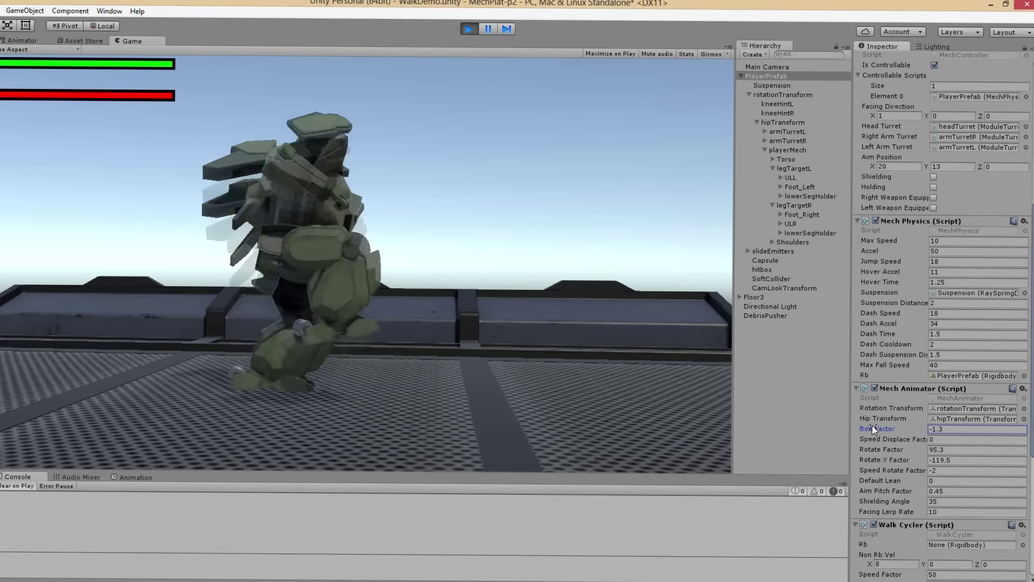
Step: Ease Bob Factor toward zero and bring Rotate Factor down to 66.59
left_click_drag(872, 426, 873, 425)
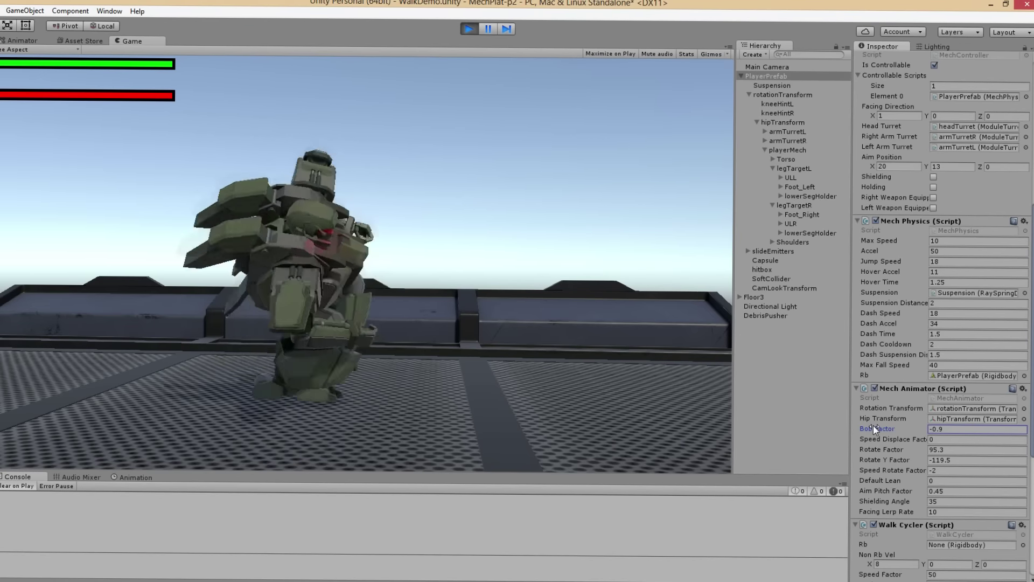
left_click_drag(873, 425, 882, 425)
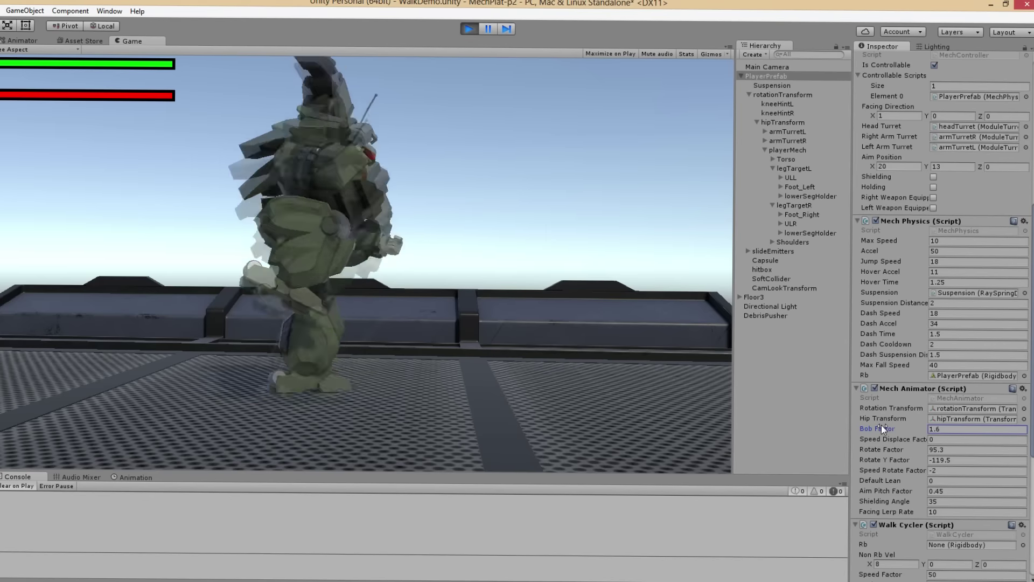
left_click_drag(881, 425, 879, 425)
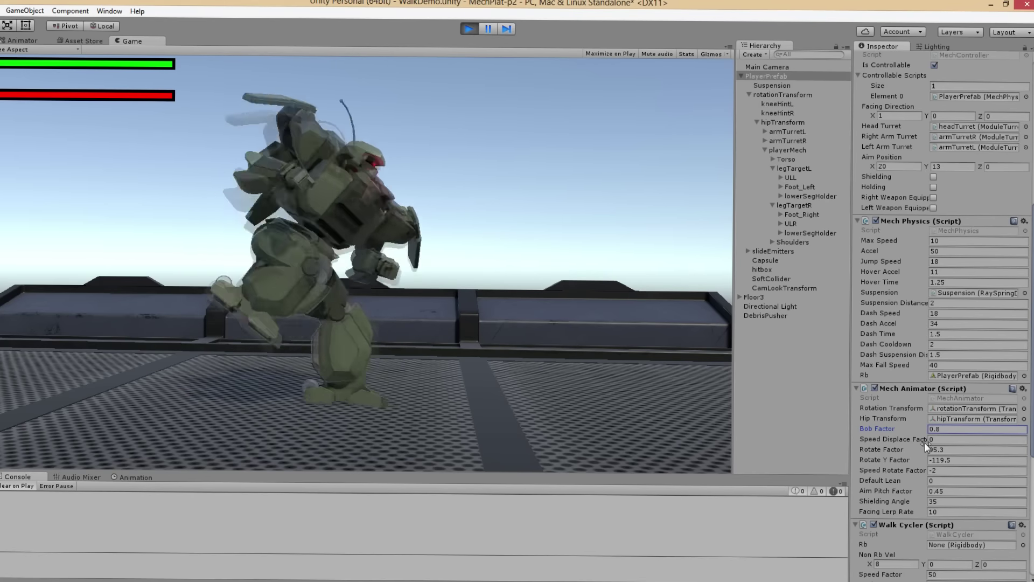
left_click_drag(894, 449, 880, 447)
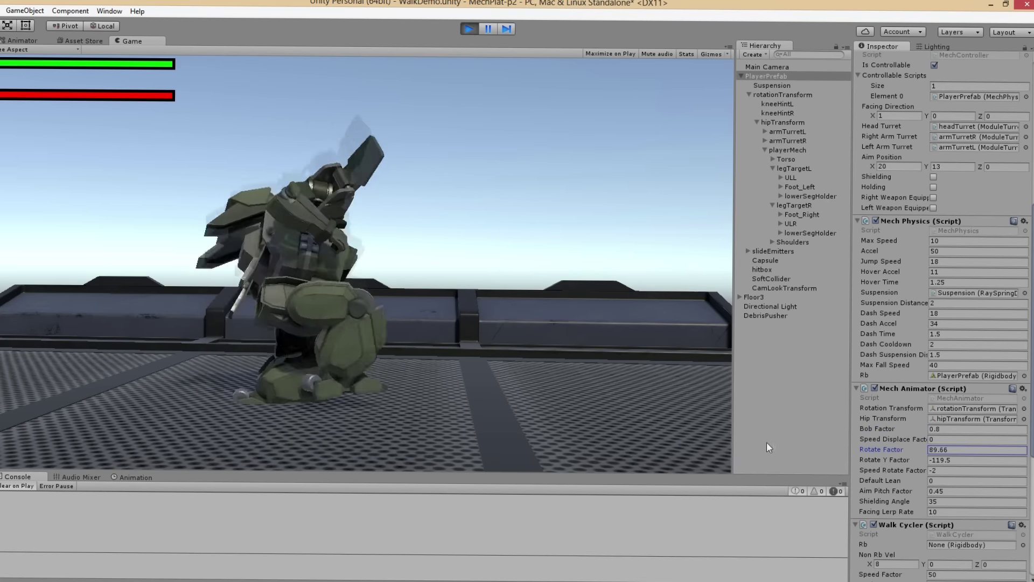
left_click_drag(716, 443, 804, 450)
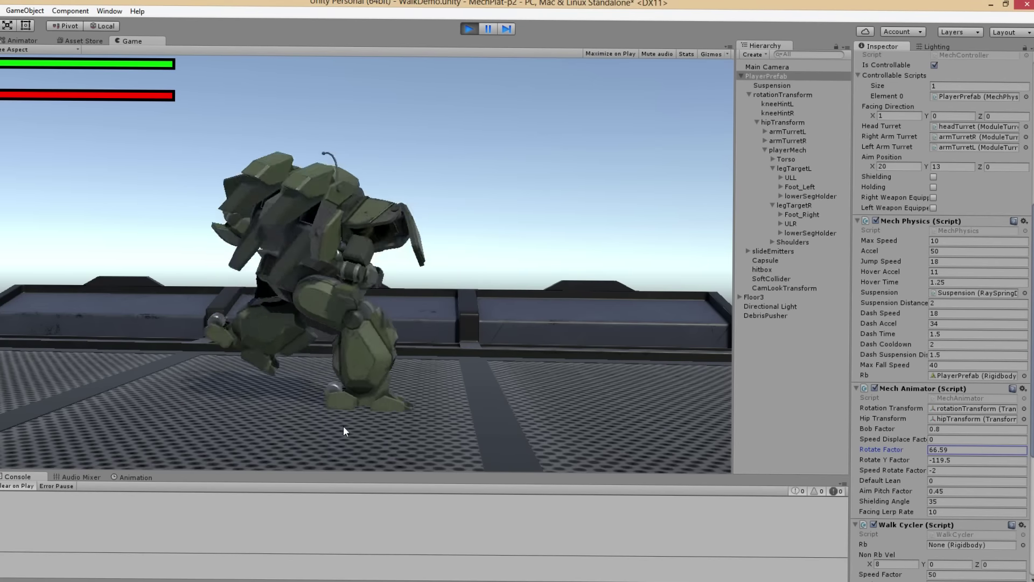
Step: Set Rotate Y Factor to about -38.3 and drop Bob Factor to -1.5
left_click_drag(883, 460, 930, 461)
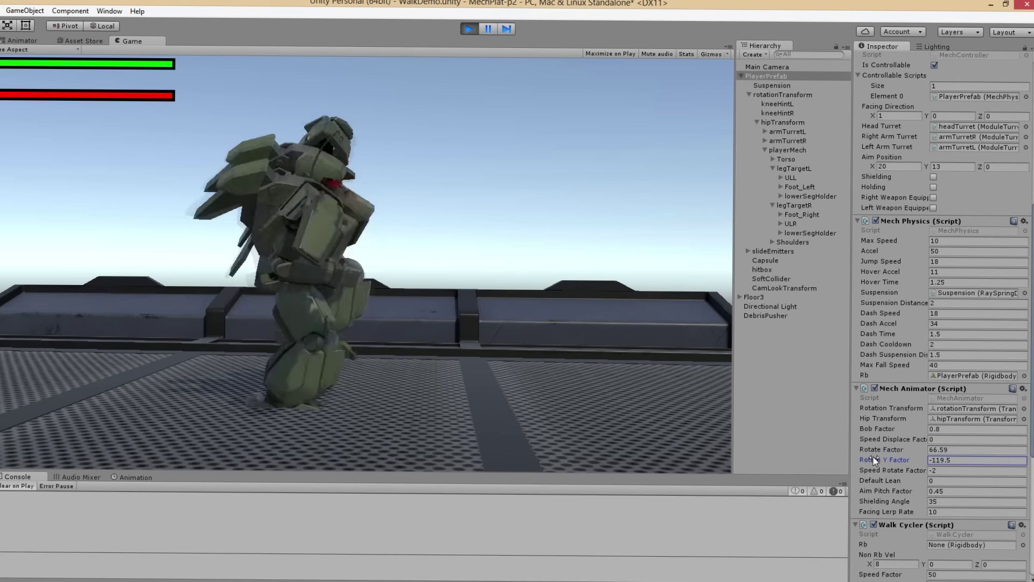
type("-22.")
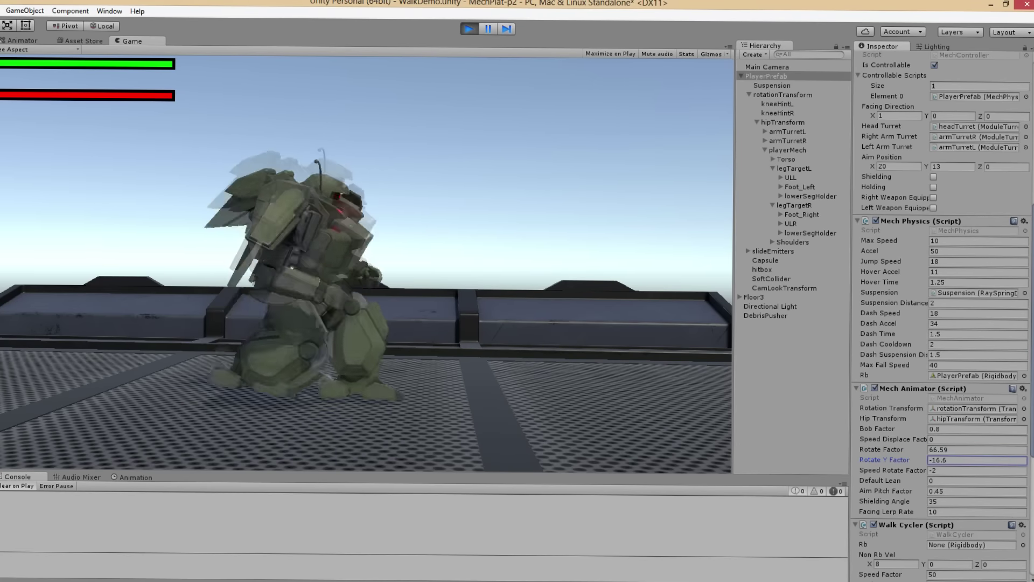
key("BackSpace")
key("BackSpace")
key("BackSpace")
type("33.1")
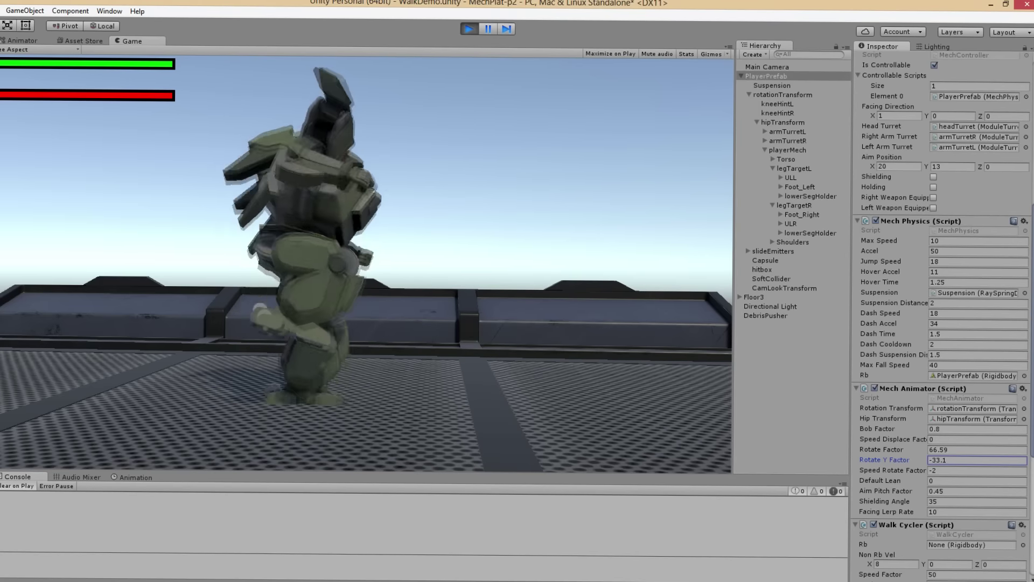
left_click_drag(884, 463, 872, 461)
left_click_drag(887, 427, 872, 429)
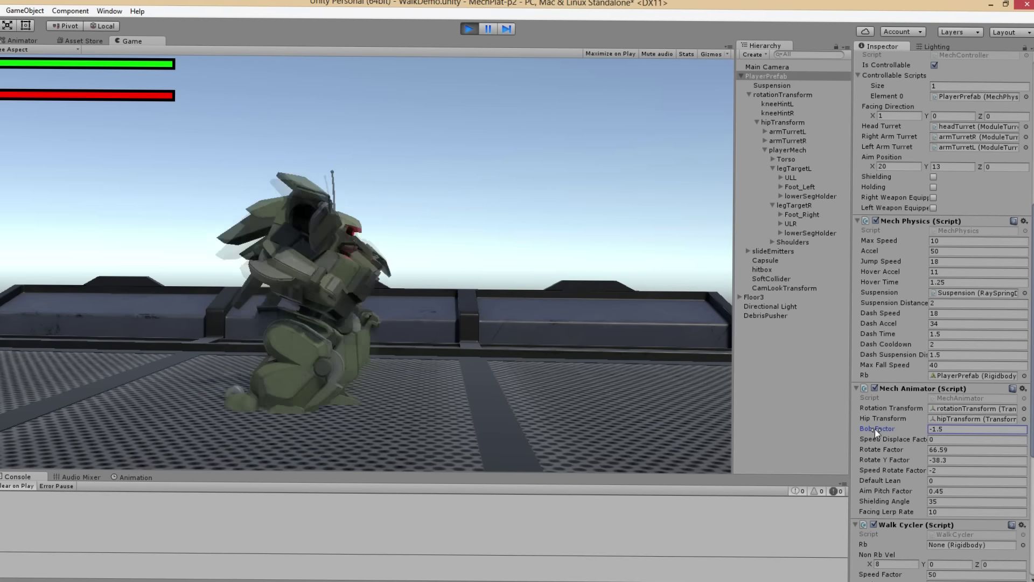
Step: Set Bob Factor to -0.25, Rotate Factor to 23.2 and Rotate Y Factor to -23.4
left_click_drag(873, 429, 877, 428)
left_click(939, 429)
type("-0.25")
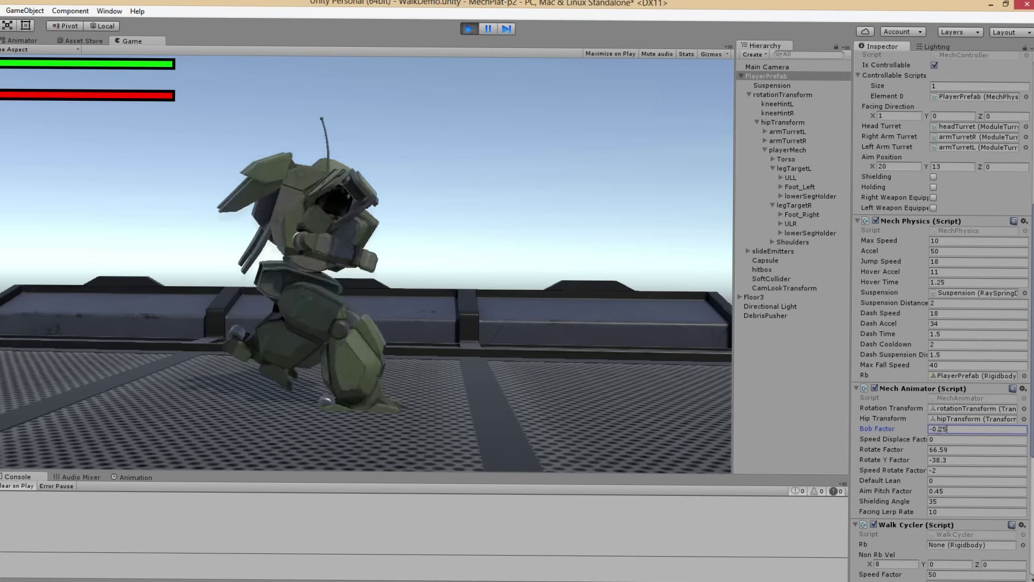
left_click_drag(900, 450, 883, 452)
left_click_drag(527, 421, 441, 419)
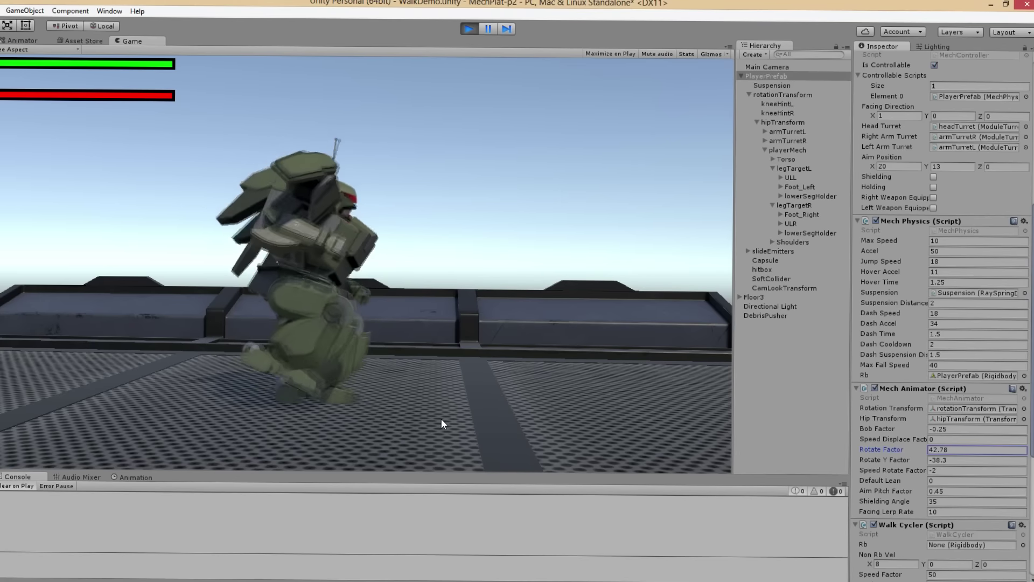
left_click_drag(883, 459, 937, 462)
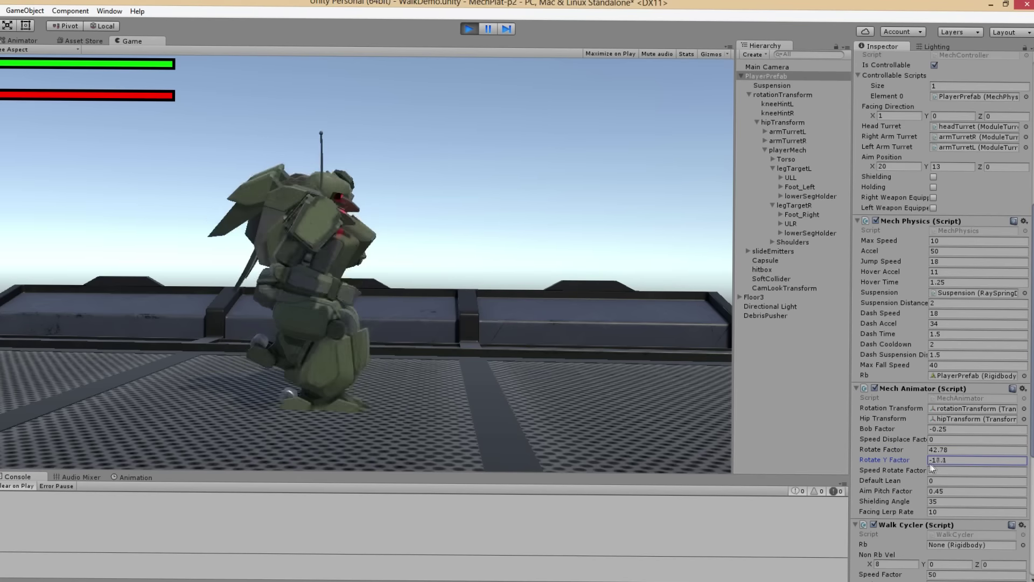
left_click_drag(905, 450, 882, 452)
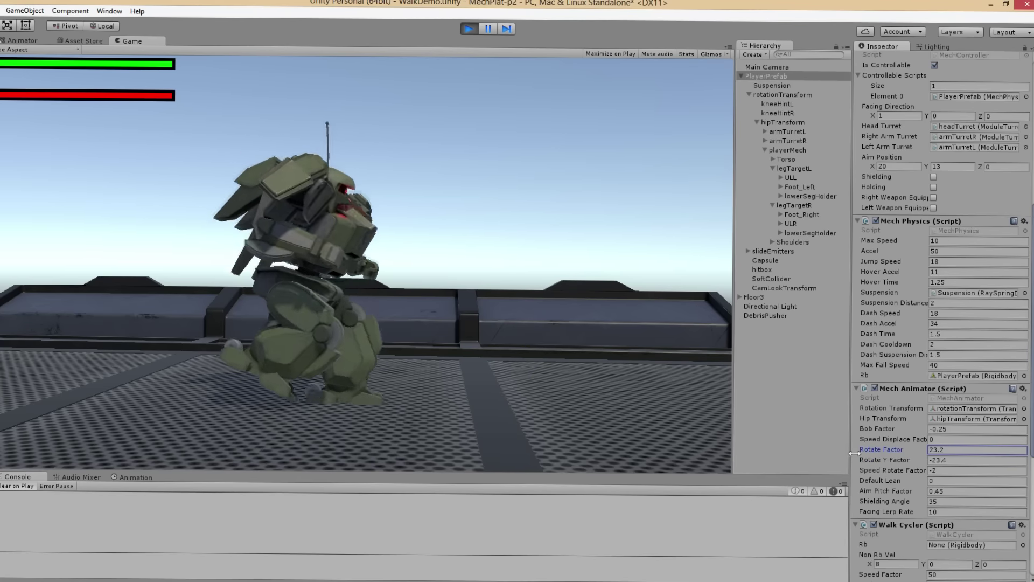
Step: Tune Default Lean to -10.4 so the mech leans forward
mouse_move(886, 481)
left_mouse_down()
mouse_move(930, 489)
mouse_move(765, 474)
left_mouse_up()
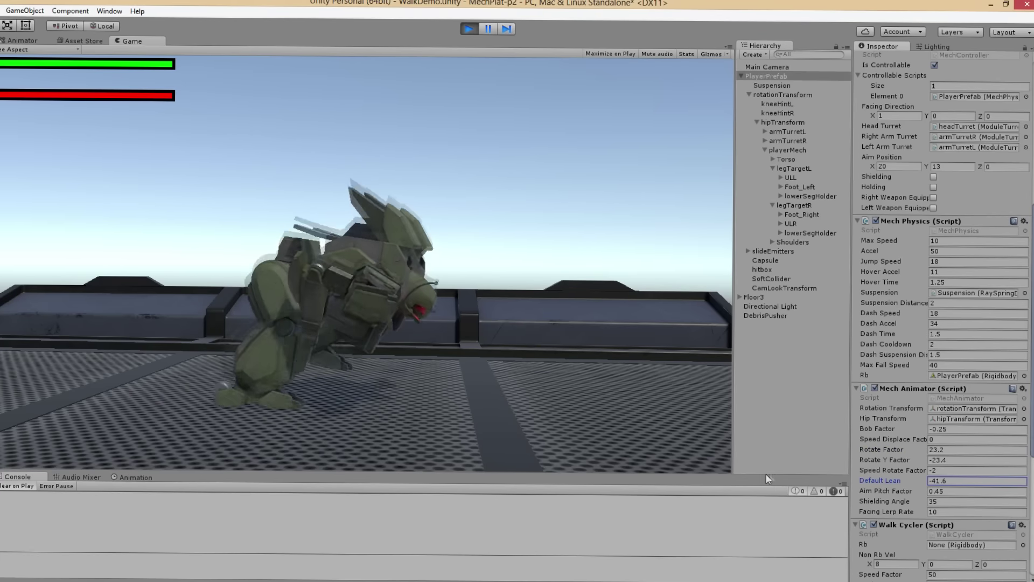
mouse_move(765, 473)
left_mouse_down()
mouse_move(981, 503)
mouse_move(872, 487)
mouse_move(902, 478)
mouse_move(733, 424)
left_mouse_up()
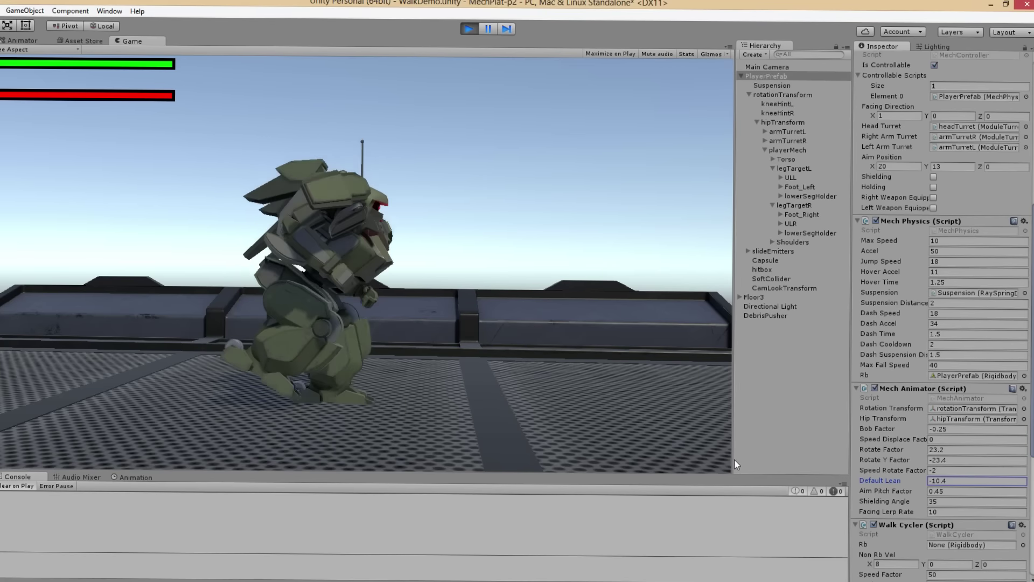
scroll(907, 436, "up", 4)
Step: Lower the Walk Cycler's Non Rb Vel X from 8 to about 0.36
scroll(908, 436, "up", 3)
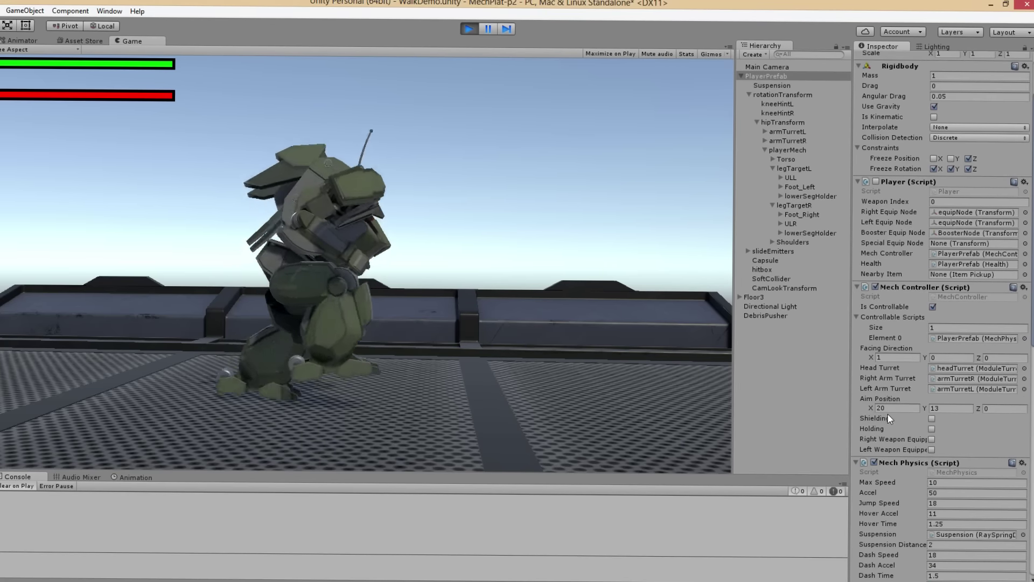
scroll(888, 413, "up", 1)
scroll(895, 415, "down", 5)
scroll(899, 423, "down", 5)
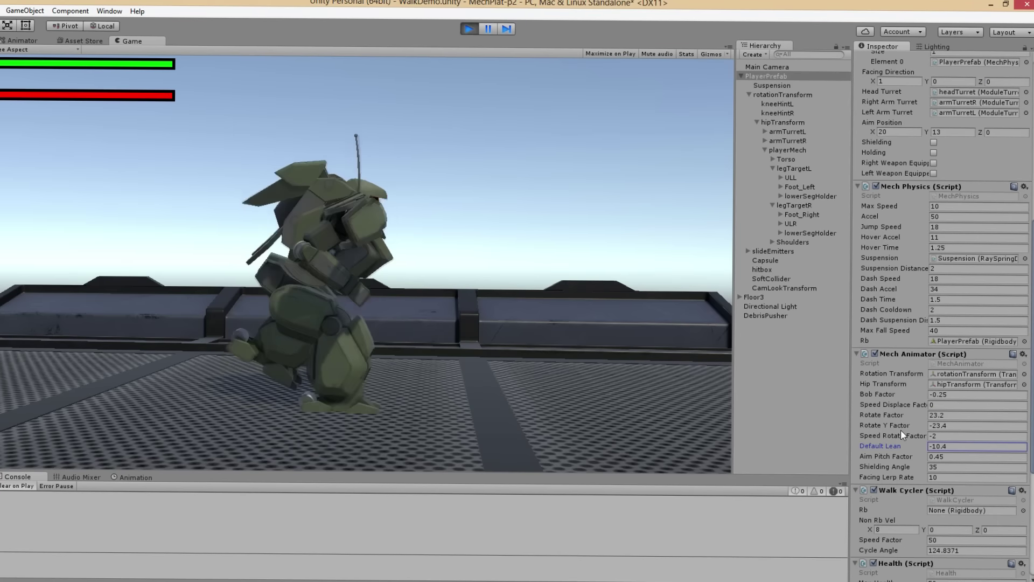
mouse_move(868, 529)
left_mouse_down()
mouse_move(891, 529)
mouse_move(830, 526)
left_mouse_up()
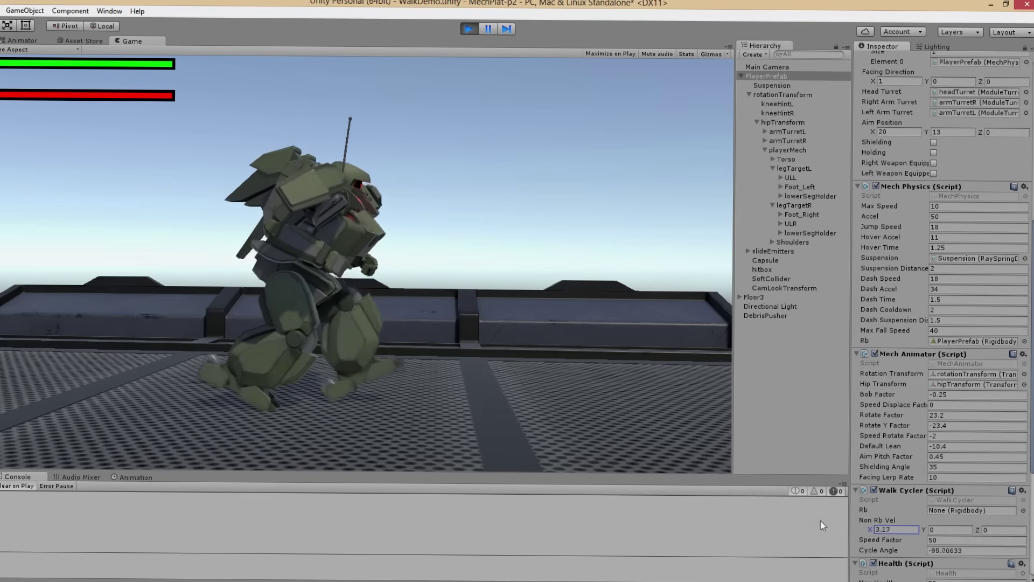
left_click_drag(820, 521, 794, 517)
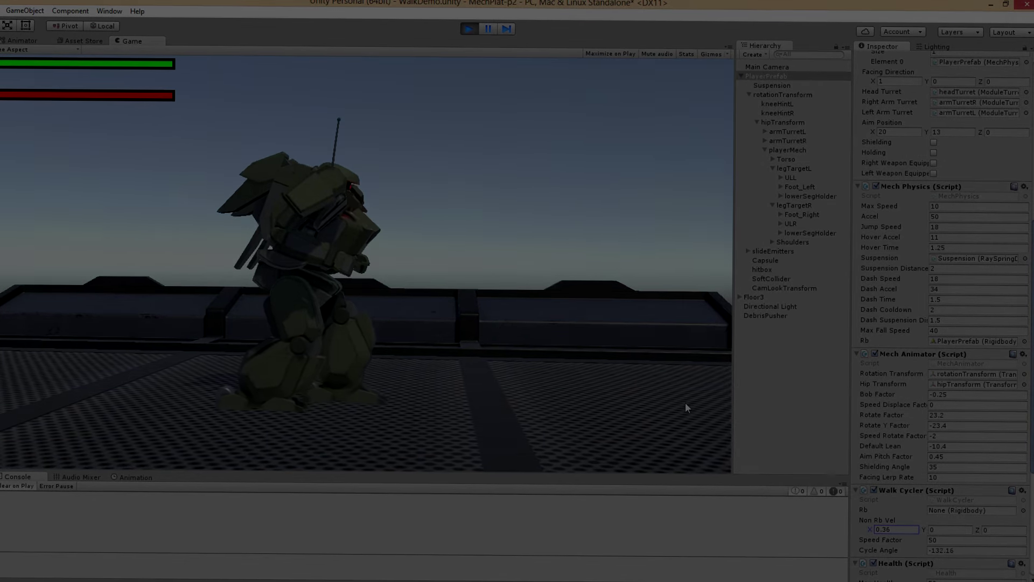